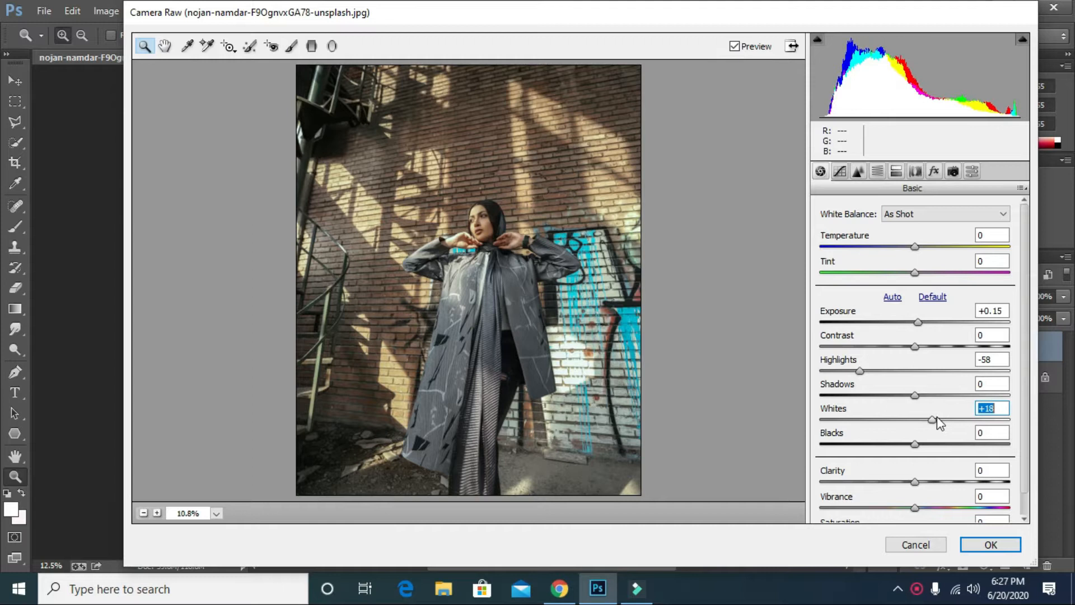
Set the basic adjustments to Clarity +8, Vibrance -53 and Saturation -3
click(922, 481)
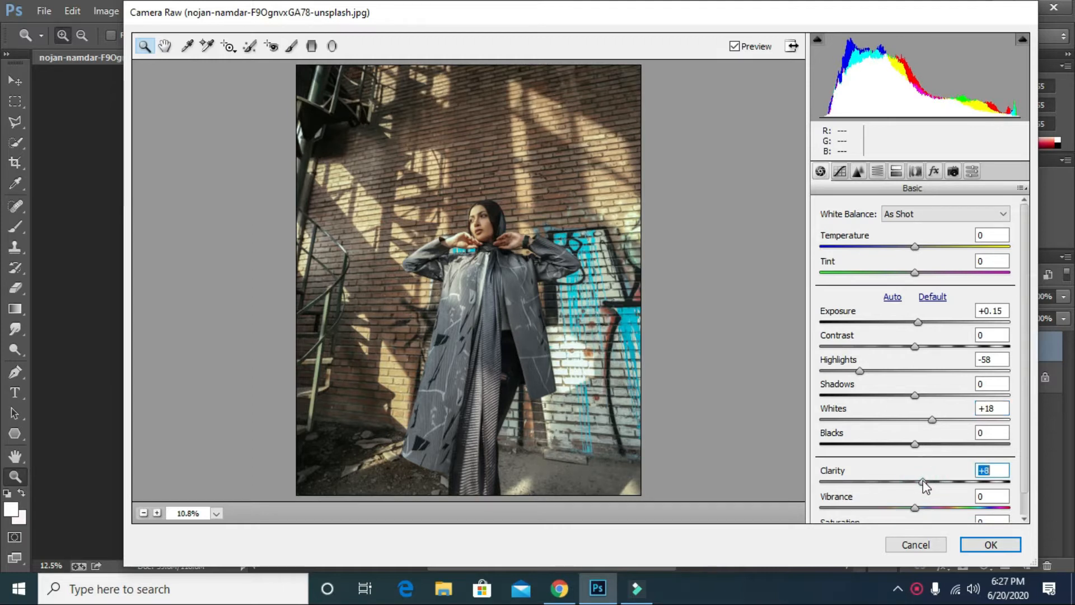
scroll(924, 485, down, 1)
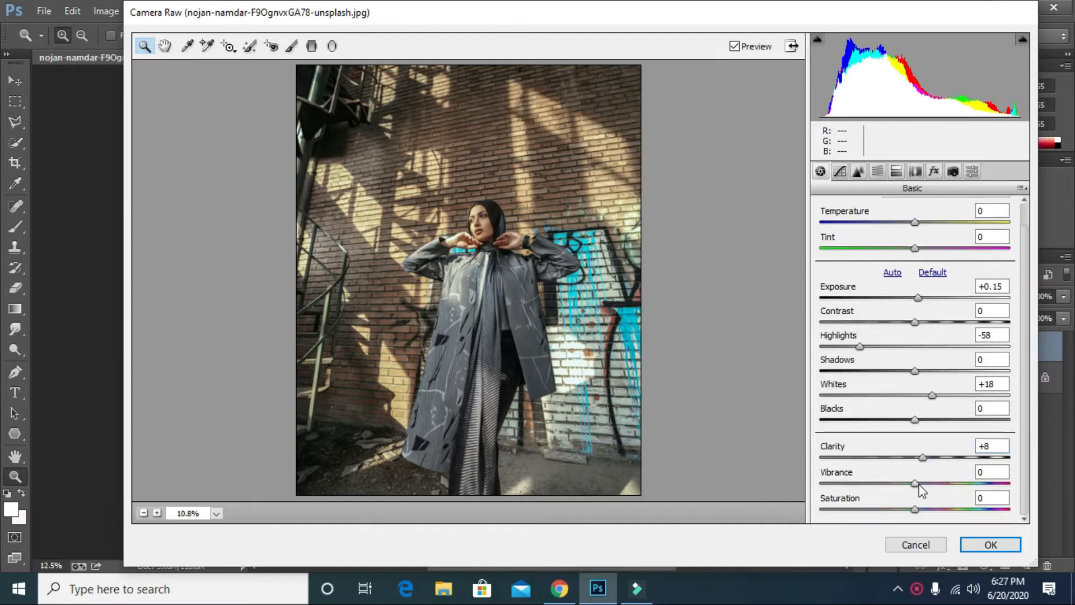
mouse_move(919, 484)
mouse_down()
mouse_move(870, 488)
mouse_move(937, 510)
mouse_move(914, 503)
mouse_up()
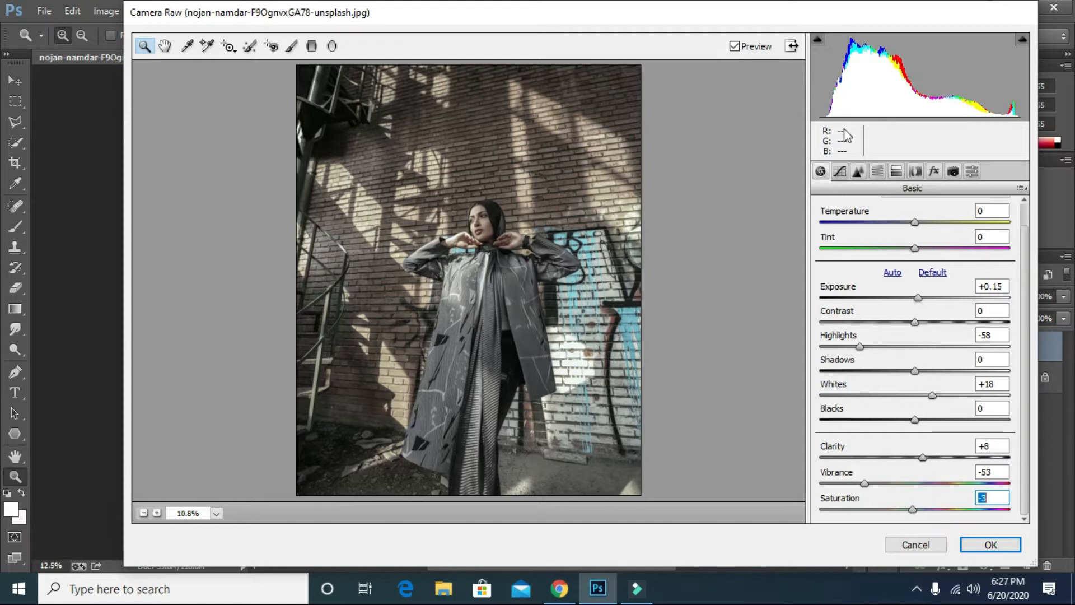
Shape the RGB point tone curve with a midpoint anchor, shadow anchors around input 67, output 63, and the black point raised to output 10
click(840, 172)
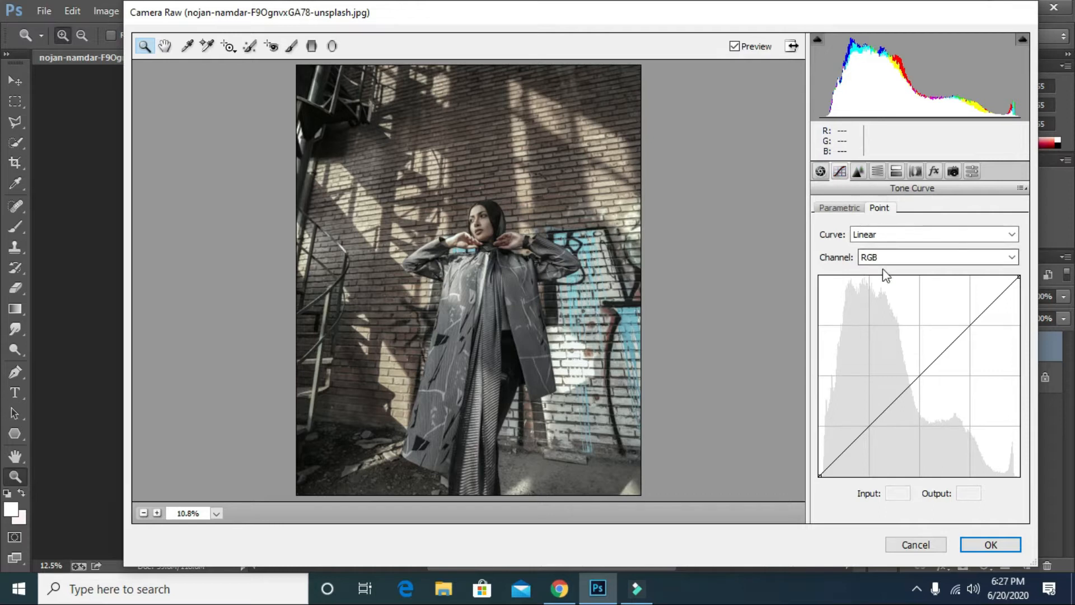
click(920, 375)
mouse_move(871, 426)
mouse_down()
mouse_move(881, 422)
mouse_move(872, 427)
mouse_up()
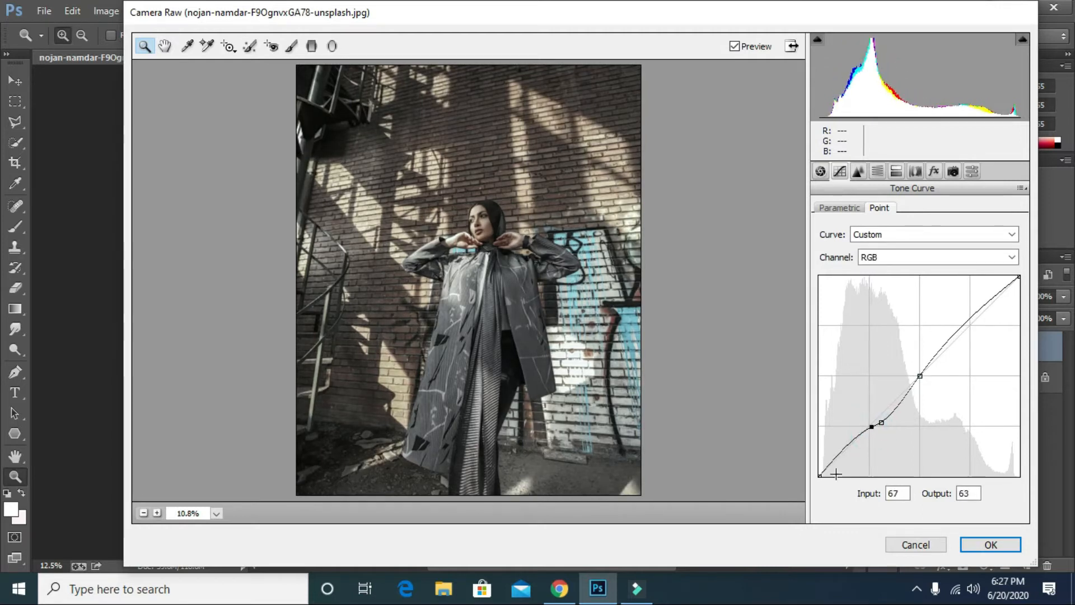
drag(822, 476, 820, 467)
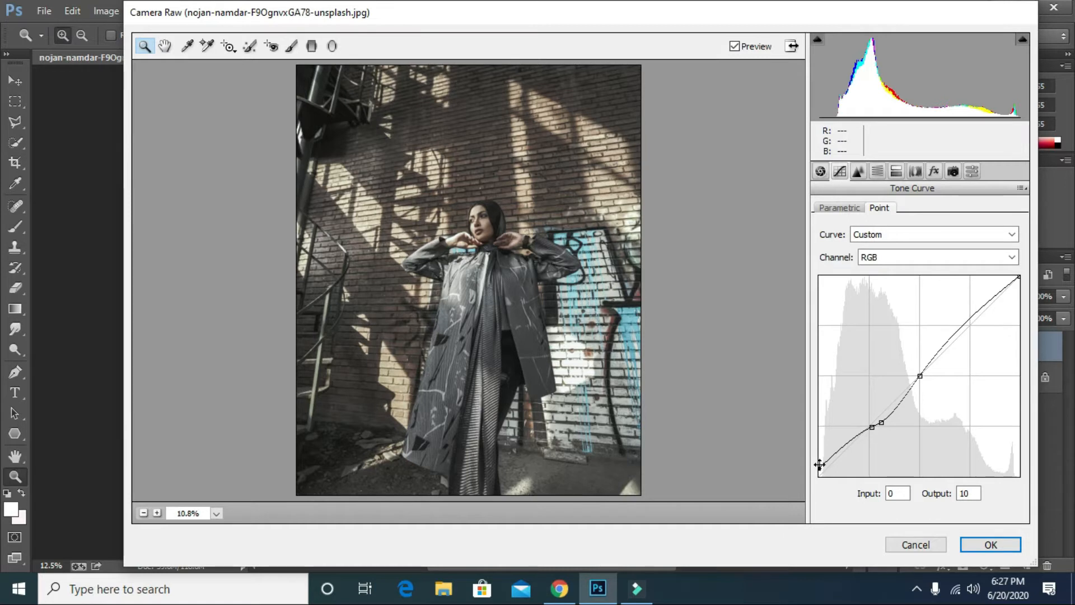
Anchor the midpoint of the Blue channel's tone curve and raise its black point to output 18
click(879, 257)
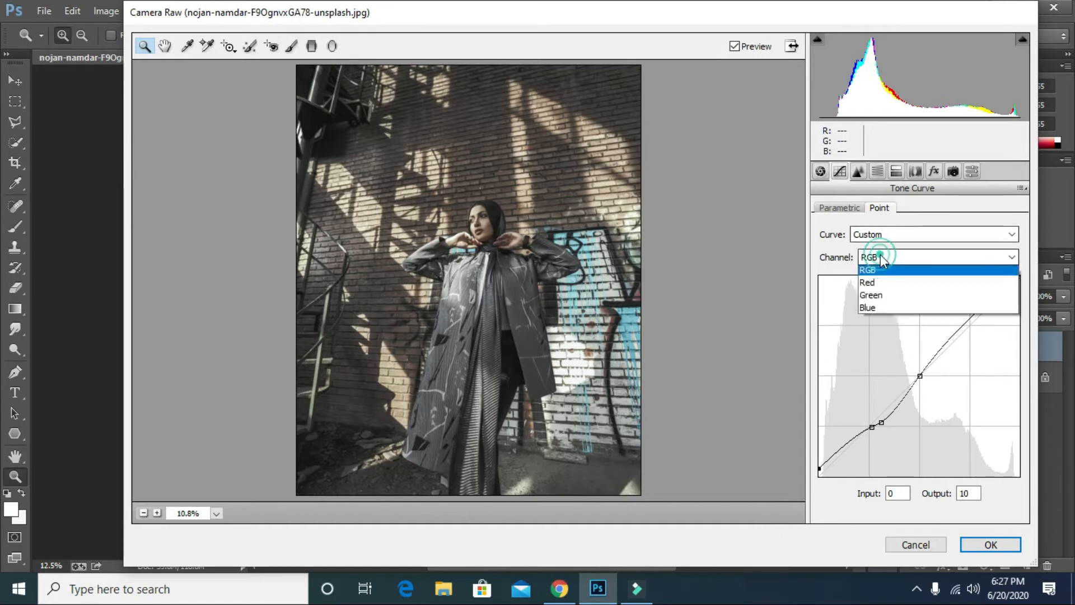
click(879, 311)
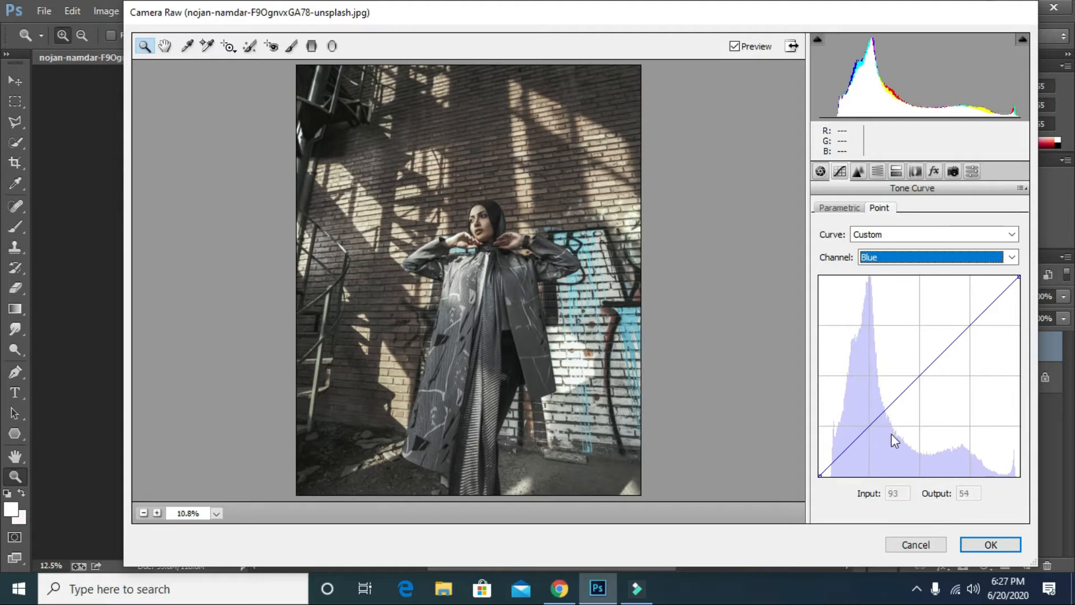
click(921, 377)
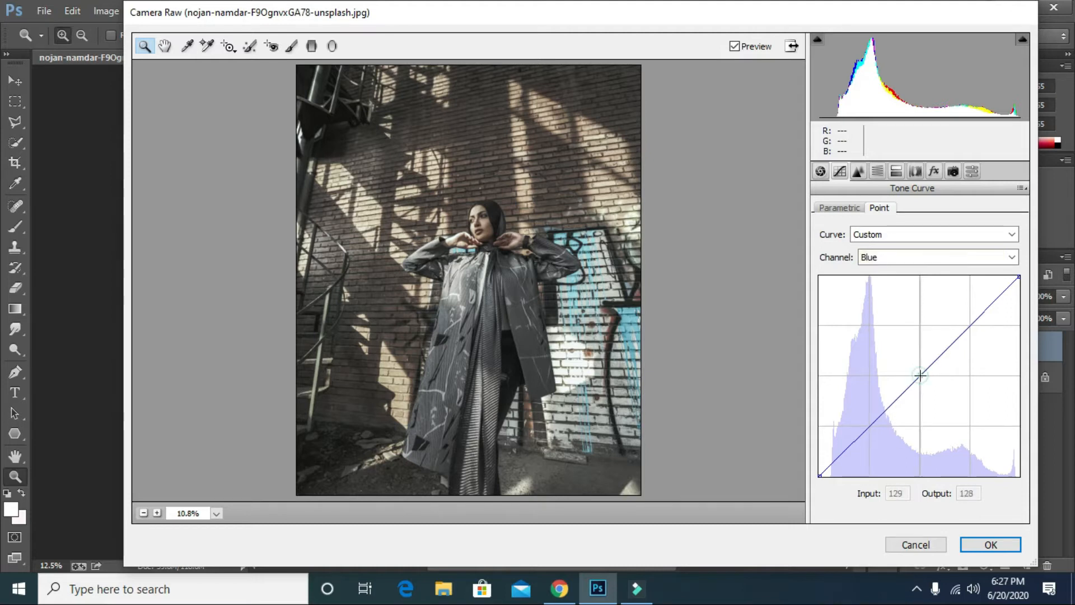
click(818, 472)
drag(818, 472, 819, 465)
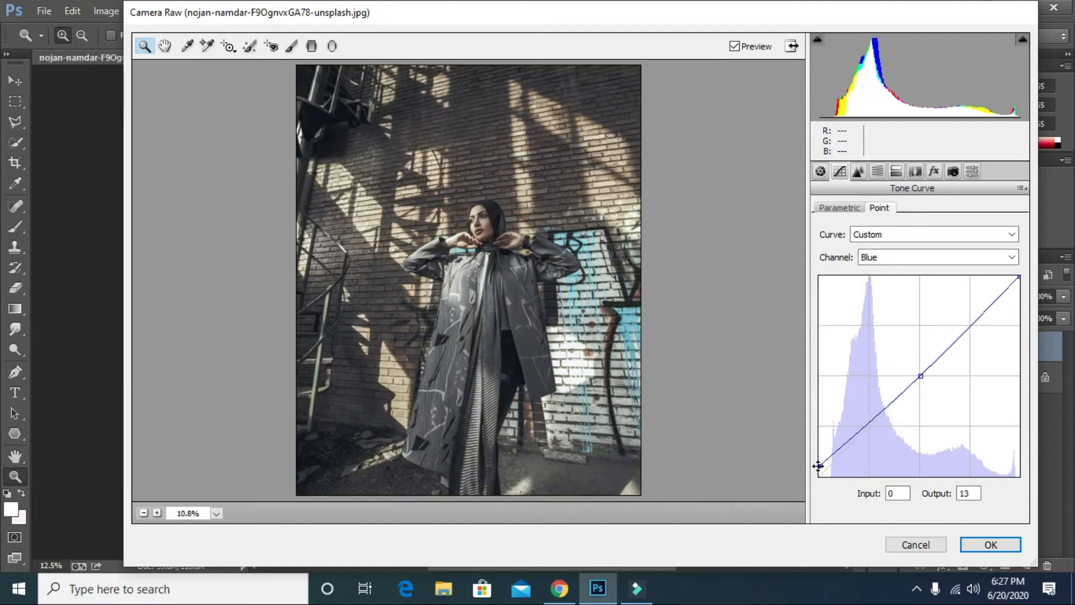
drag(818, 465, 819, 461)
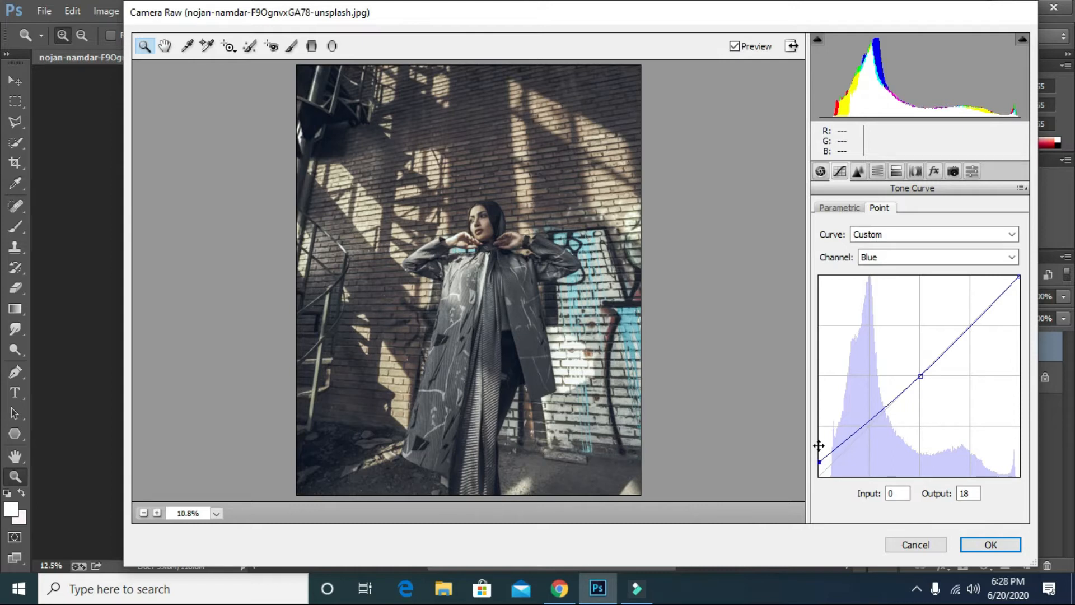
Set the sharpening amount to 27 and the luminance noise reduction to 25
click(859, 171)
drag(846, 237, 855, 239)
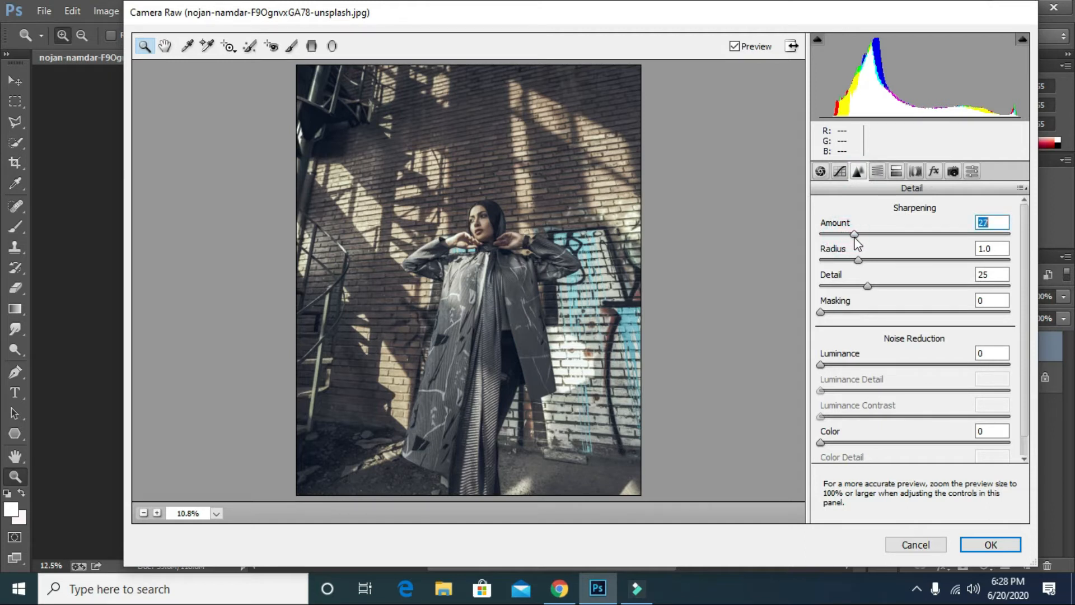
drag(845, 364, 864, 367)
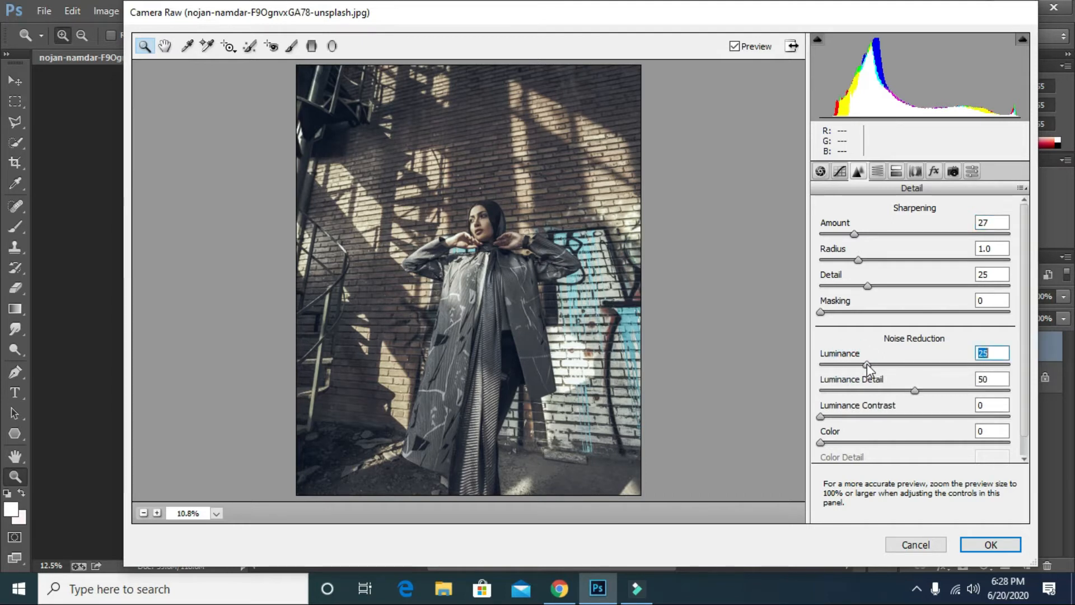
Set the HSL luminance to Reds -37, Oranges +25 and Yellows +14
click(877, 172)
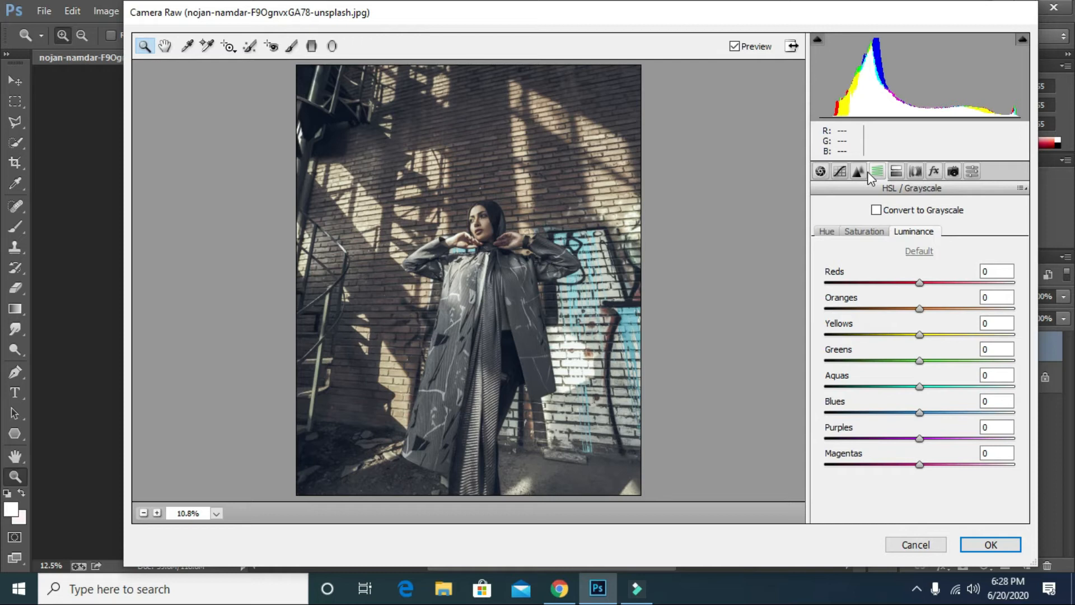
drag(919, 284, 888, 289)
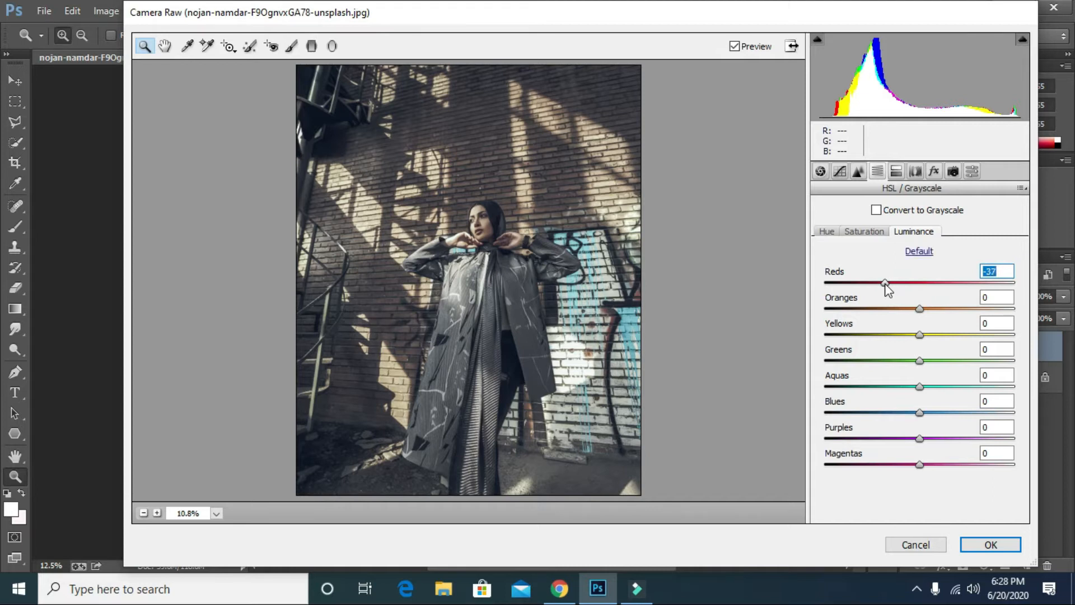
drag(919, 308, 935, 344)
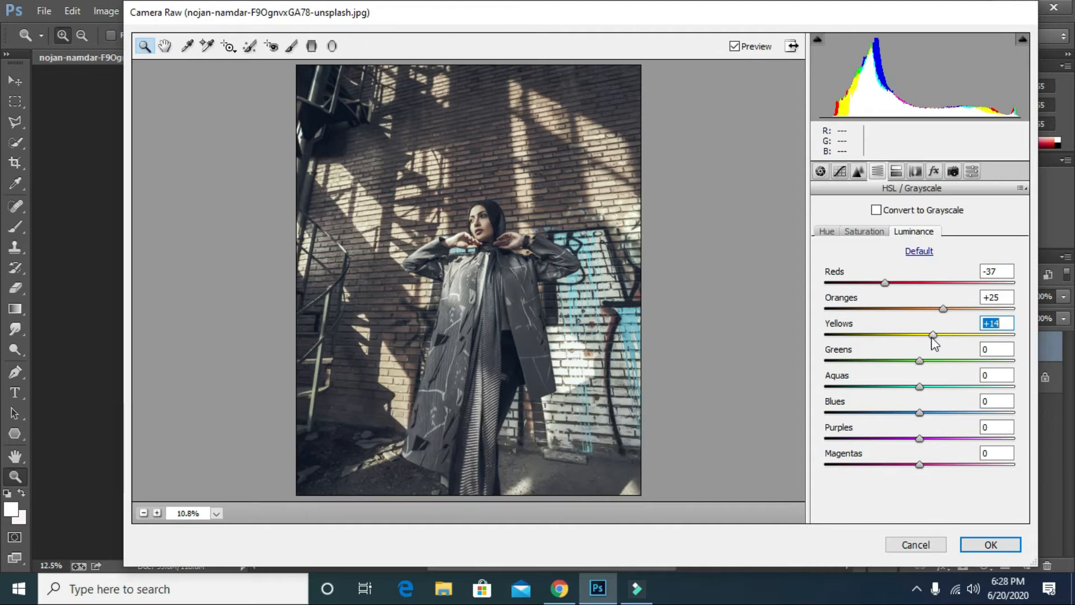
Set the HSL saturation to Reds +81, Oranges +12, Greens +25, Aquas +100, Blues +23 and Purples +19
click(871, 236)
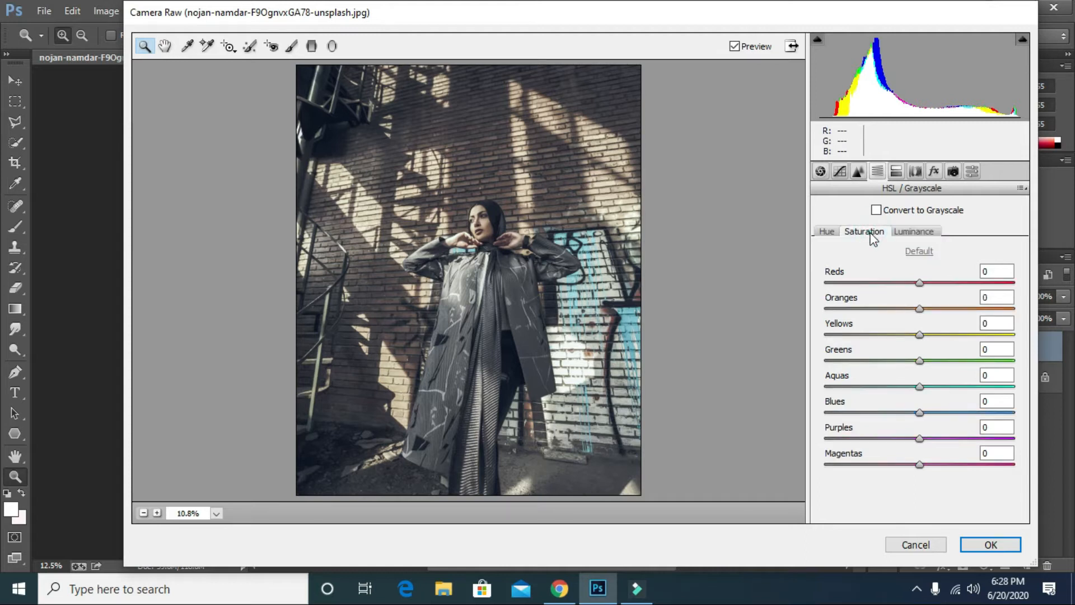
drag(921, 283, 997, 290)
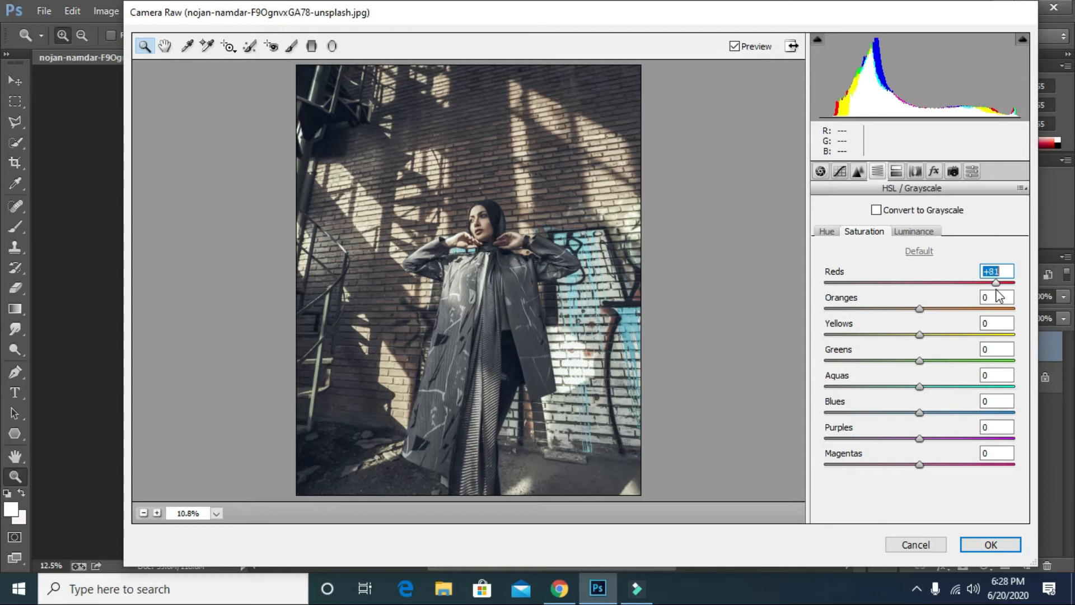
drag(920, 308, 933, 310)
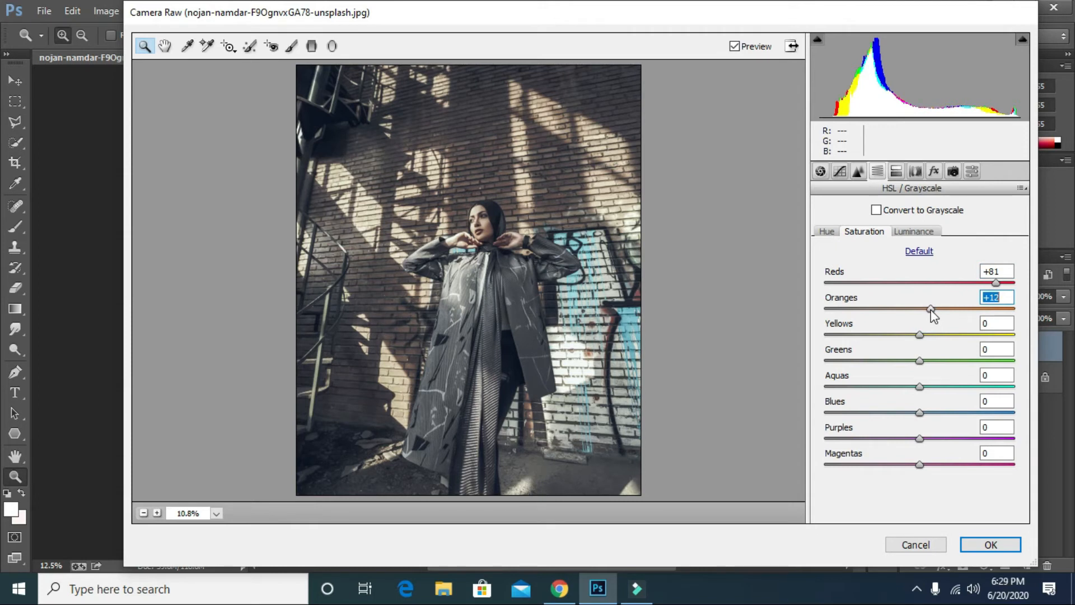
drag(923, 364, 1036, 390)
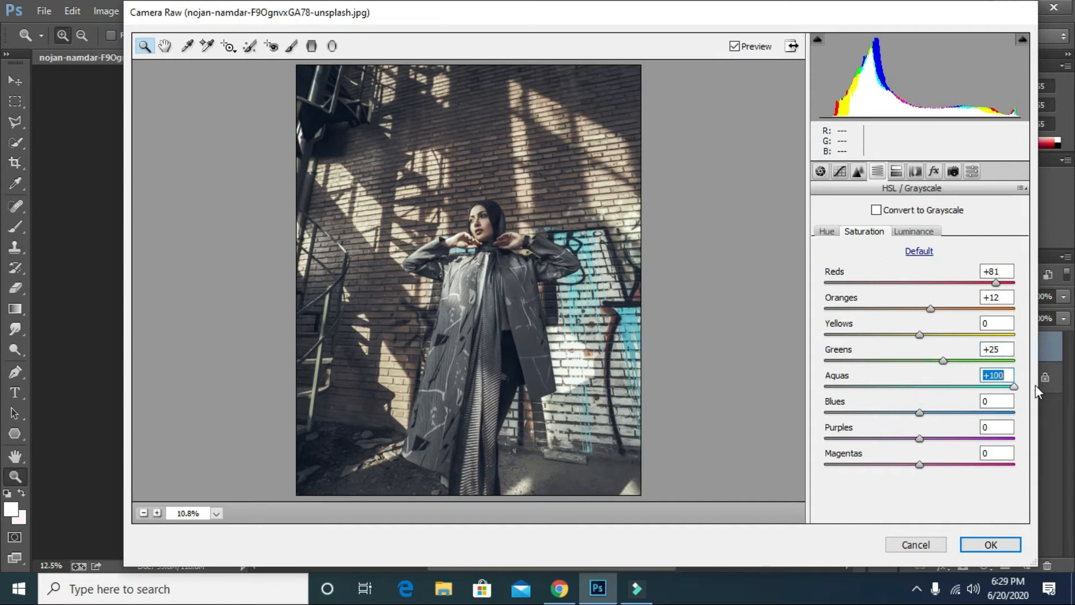
drag(921, 413, 939, 441)
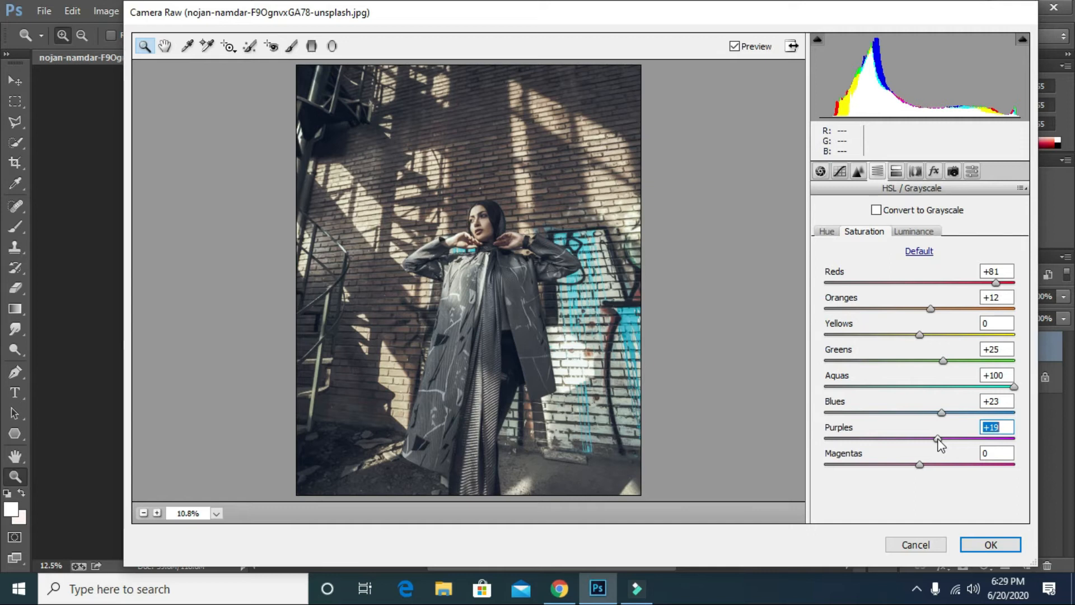
Set the HSL hue to Oranges +7, Greens +27, Aquas +3 and Blues -53
click(826, 232)
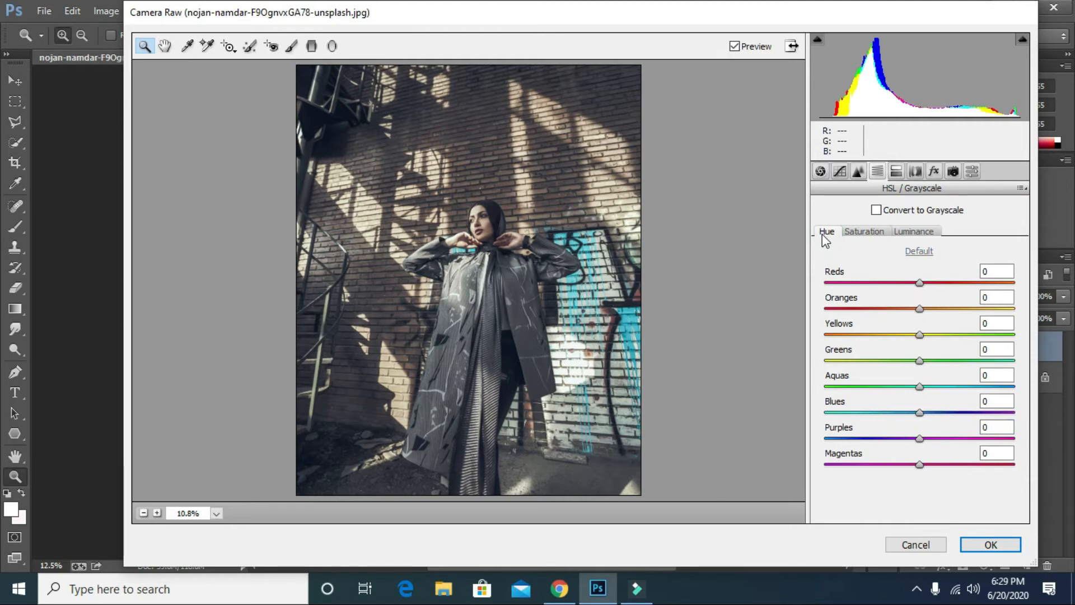
click(930, 308)
drag(931, 312, 927, 311)
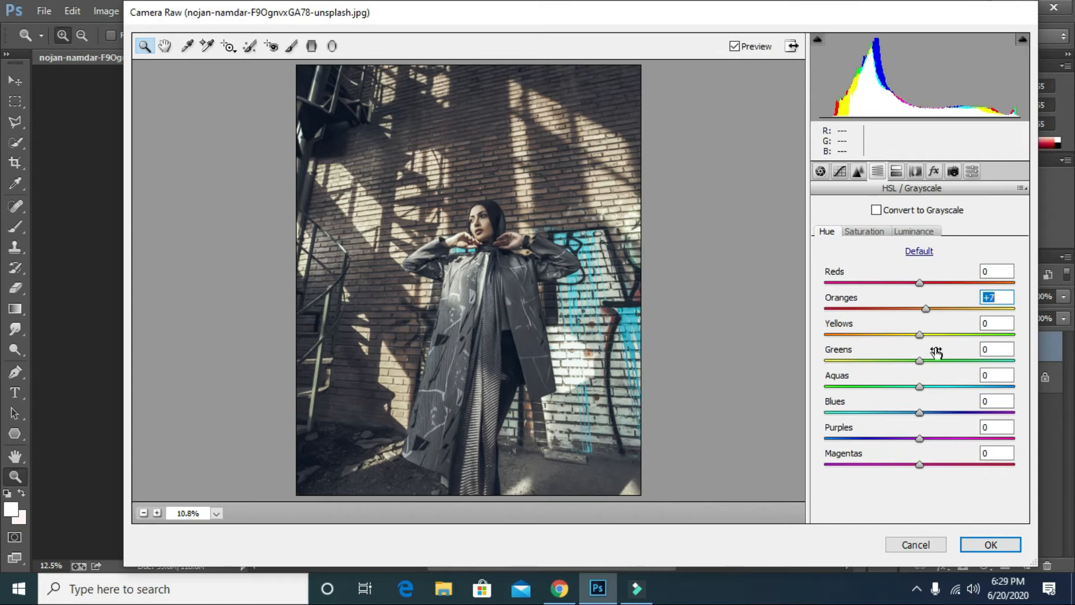
drag(928, 361, 948, 366)
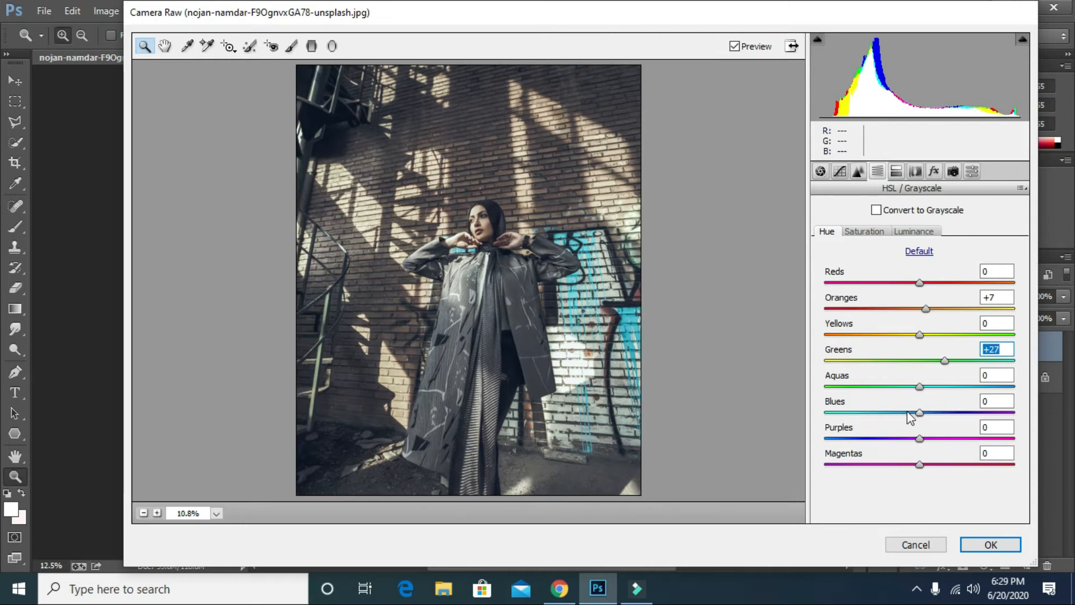
click(924, 387)
drag(918, 412, 869, 417)
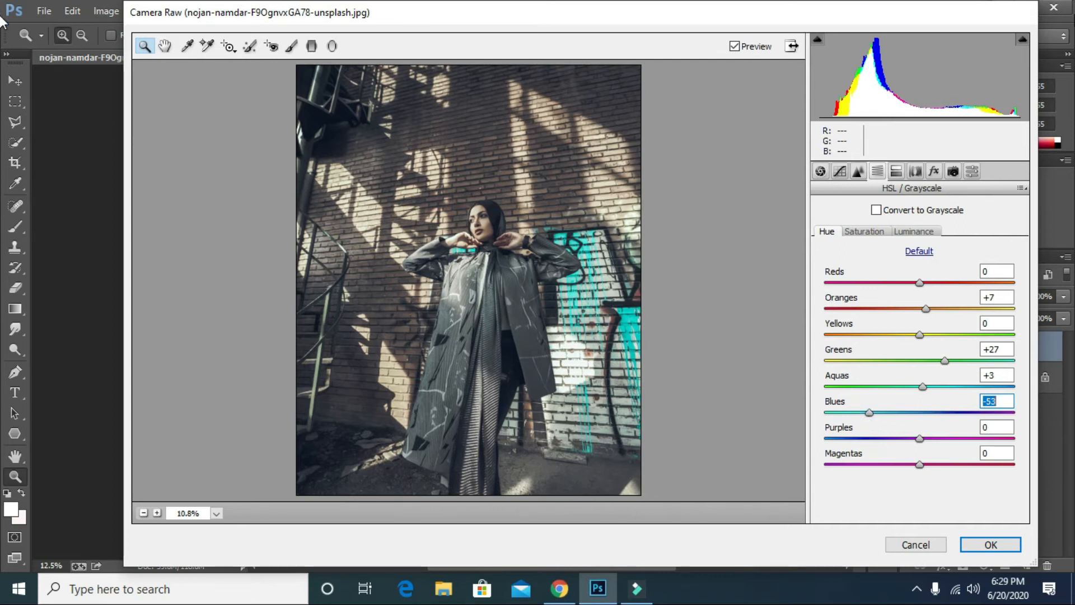
Split-tone the photo with highlights at hue 75, saturation 11, and shadows at hue 204, saturation 8
click(896, 171)
drag(854, 234, 846, 259)
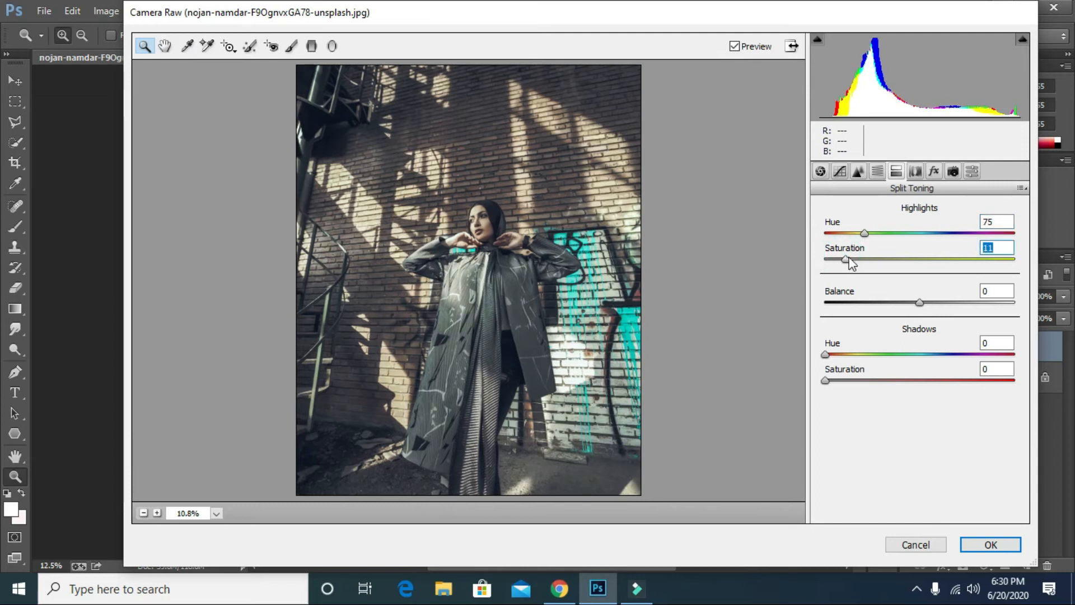
click(908, 354)
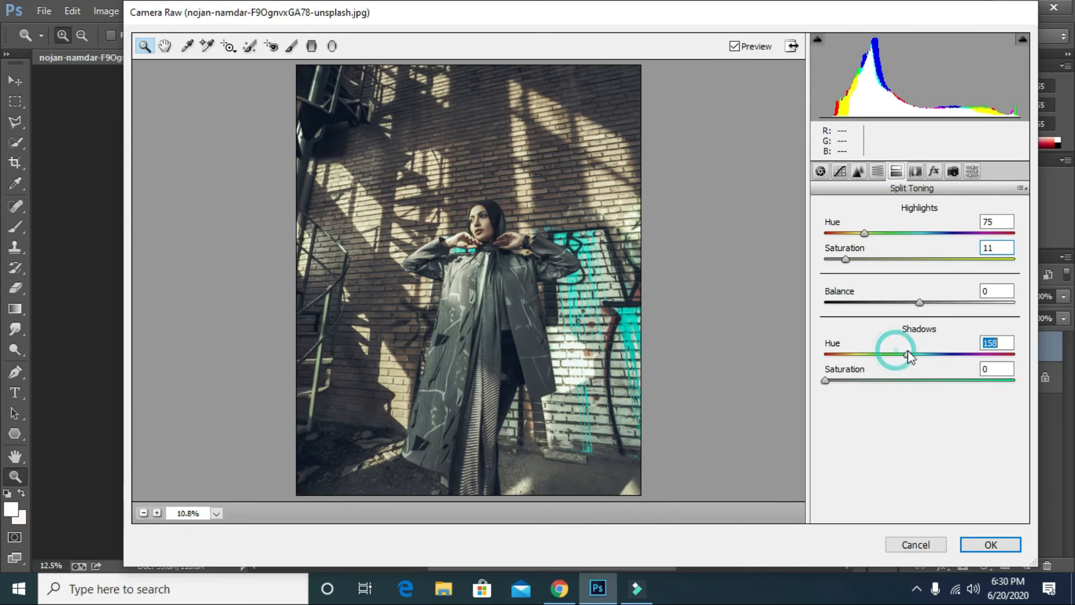
drag(913, 354, 931, 354)
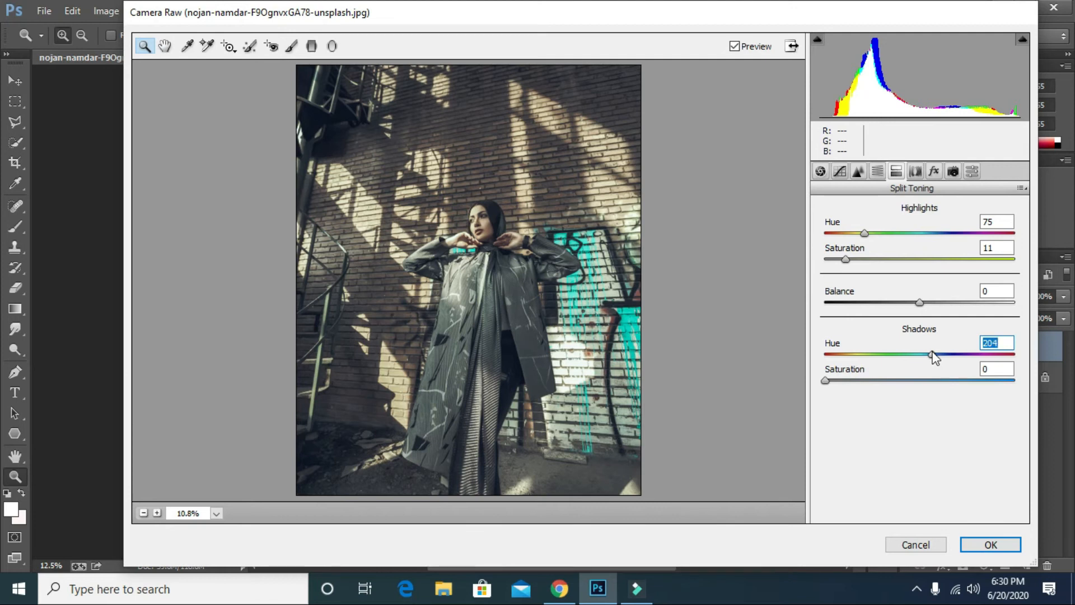
click(839, 379)
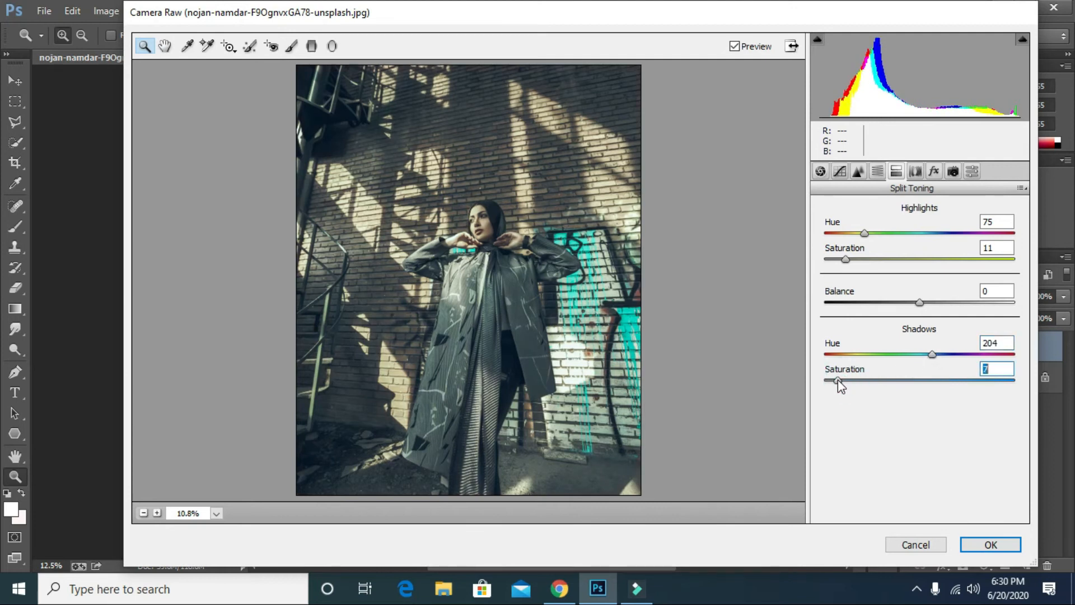
drag(838, 380, 841, 381)
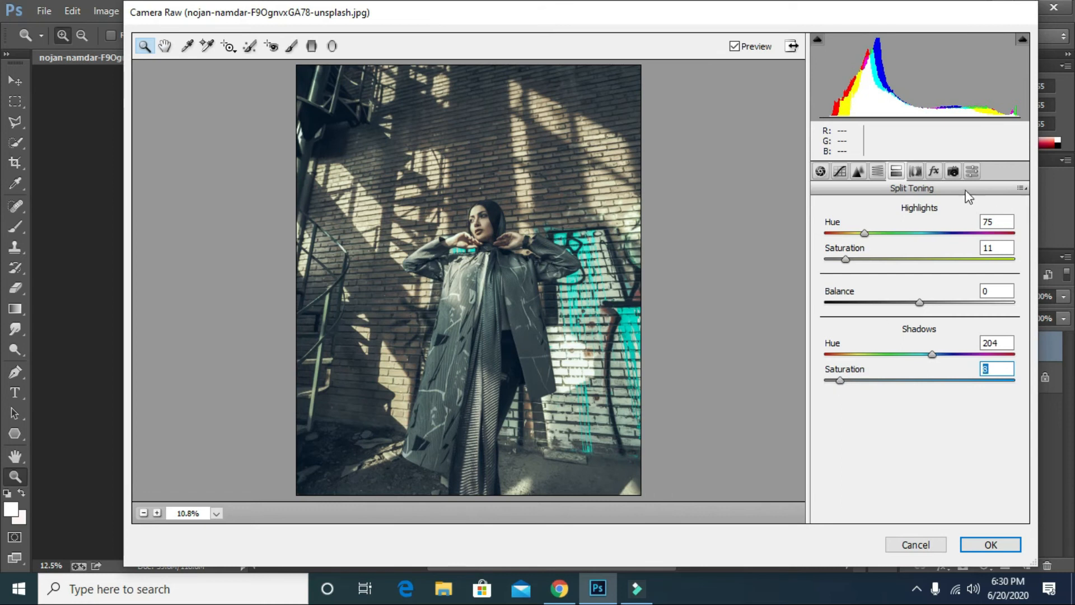
Set the camera calibration primary hues to Red +5, Green +40 and Blue +10, and apply the Camera Raw adjustments
click(953, 172)
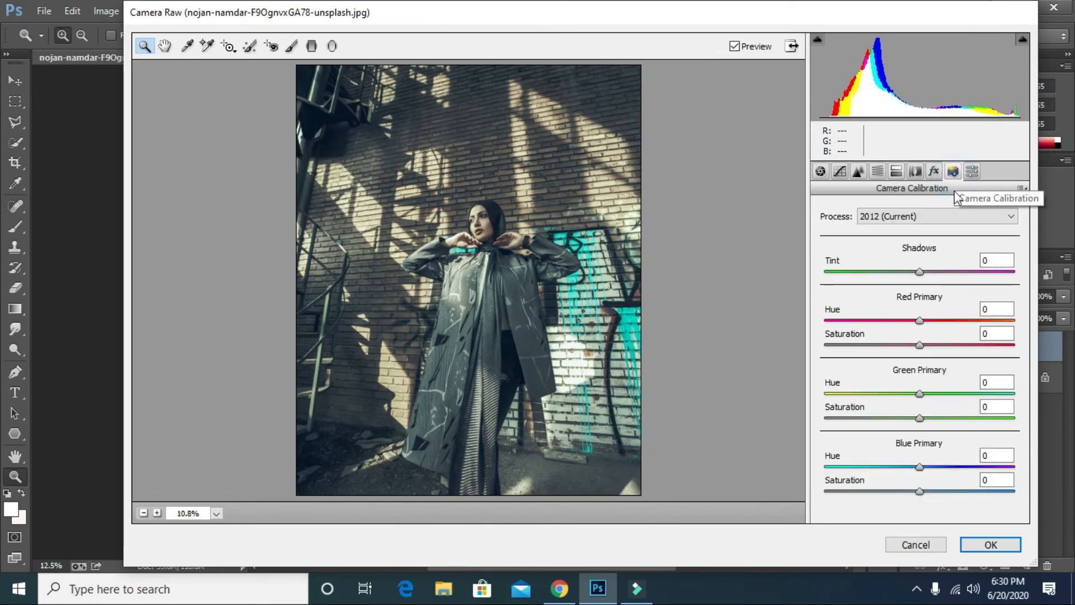
drag(921, 321, 926, 321)
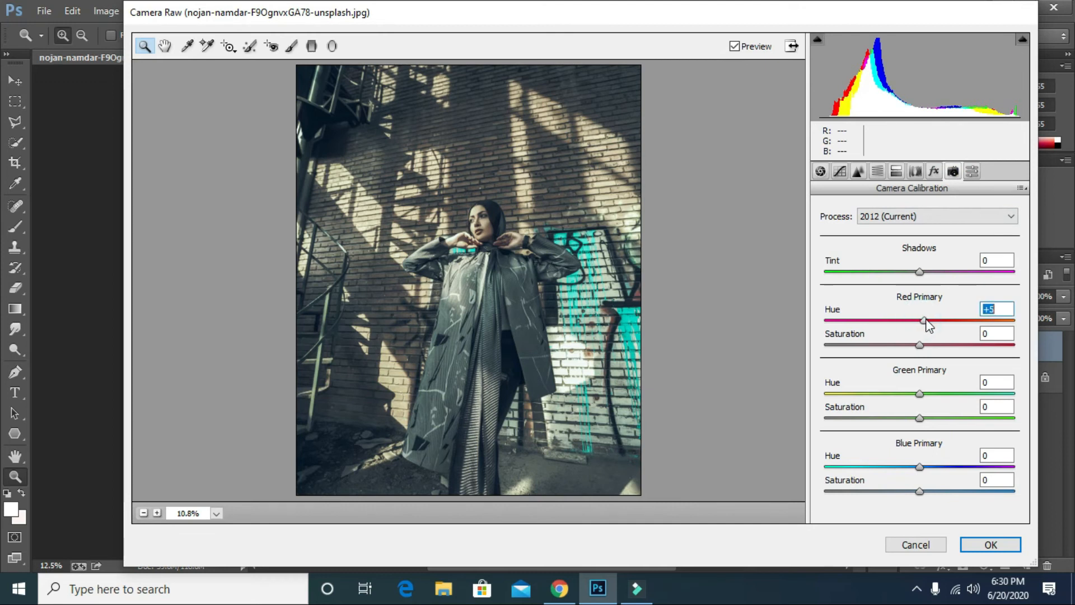
drag(926, 393, 963, 392)
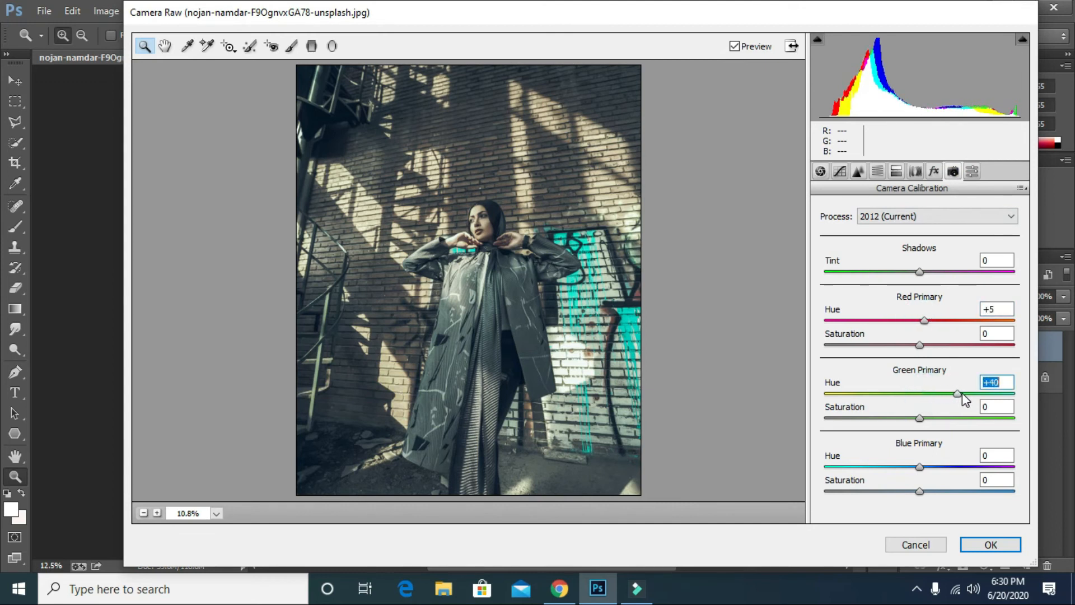
drag(919, 467, 931, 467)
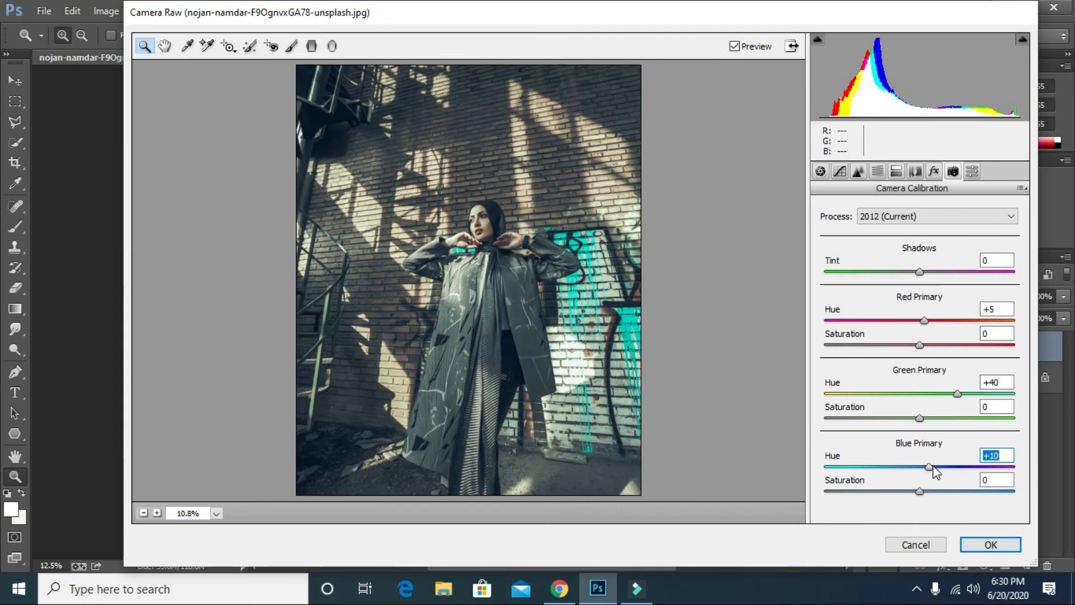
click(987, 546)
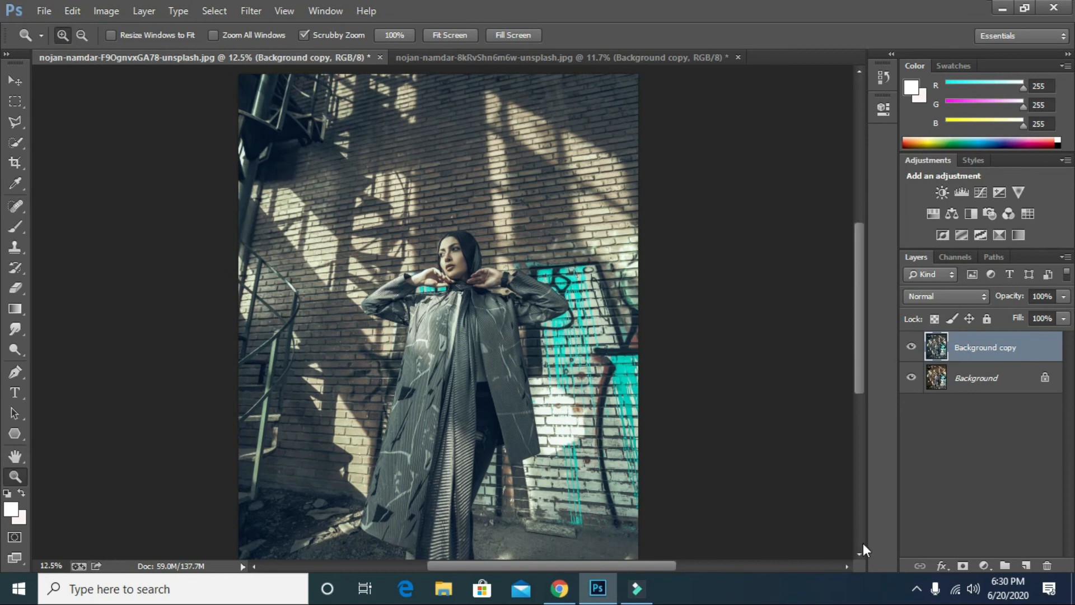
Inspect the graded photo up close around the woman and fit the whole image on screen
click(415, 271)
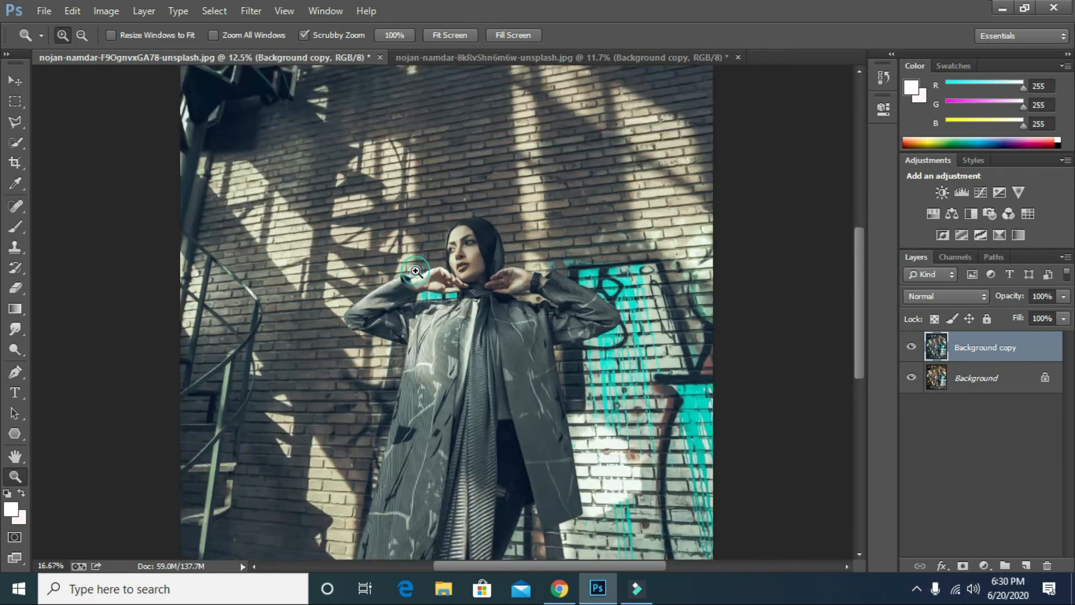
click(416, 271)
right_click(558, 255)
click(576, 261)
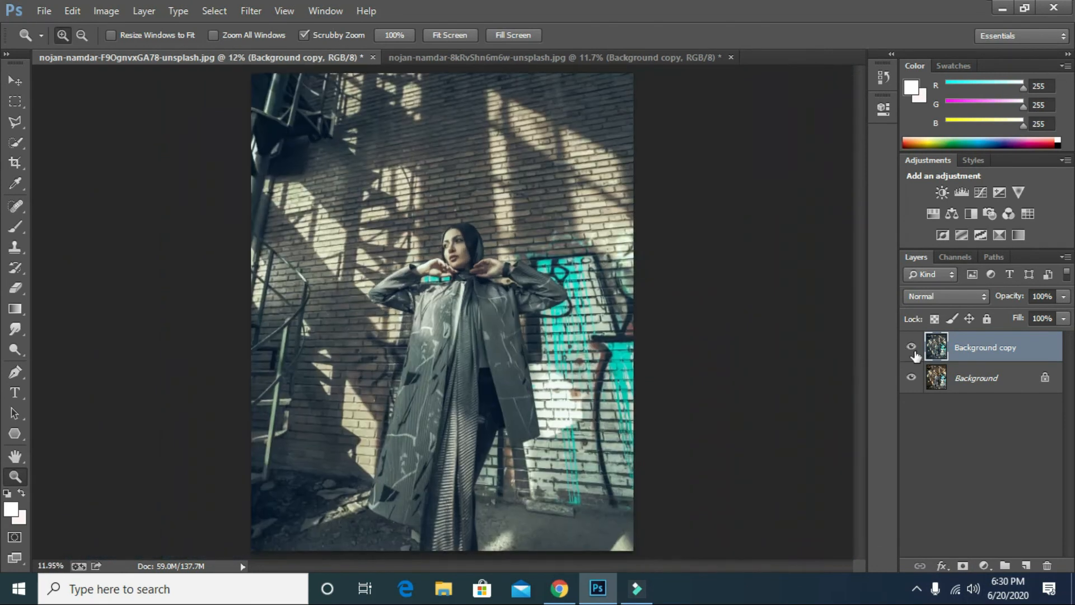